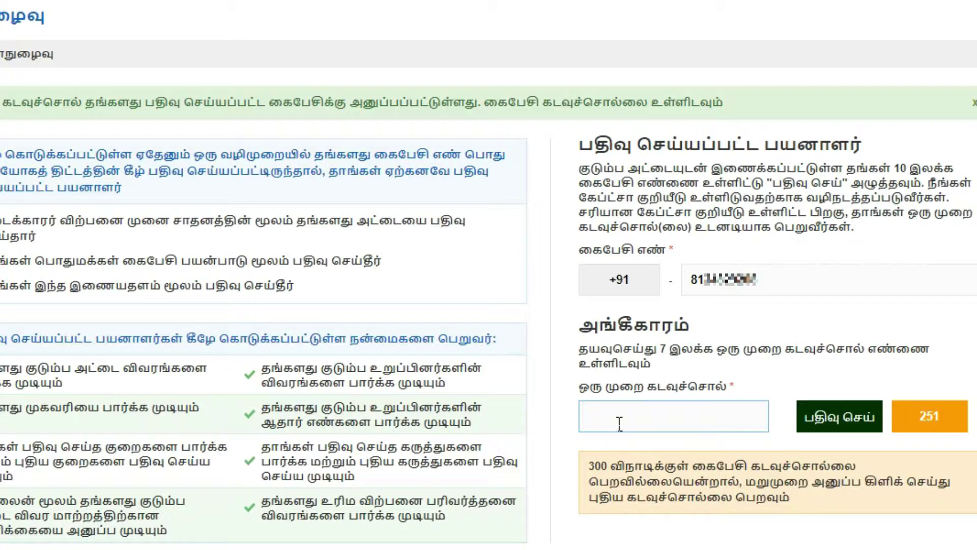
# Sign in by entering the received one-time password and submitting it with பதிவு செய்
pyautogui.click(839, 418)
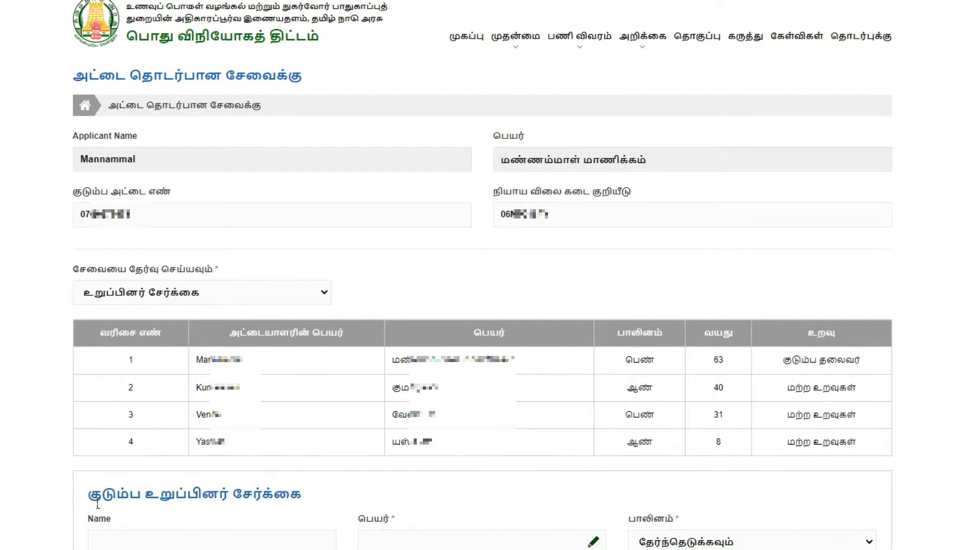
# Bring up the உறுப்பினர் சேர்க்கை form below the four existing family members
pyautogui.moveTo(108, 501); pyautogui.dragTo(316, 497)
# Enter the new member's name in English in the Name field
pyautogui.scroll(-5, 317, 497)
pyautogui.click(130, 238)
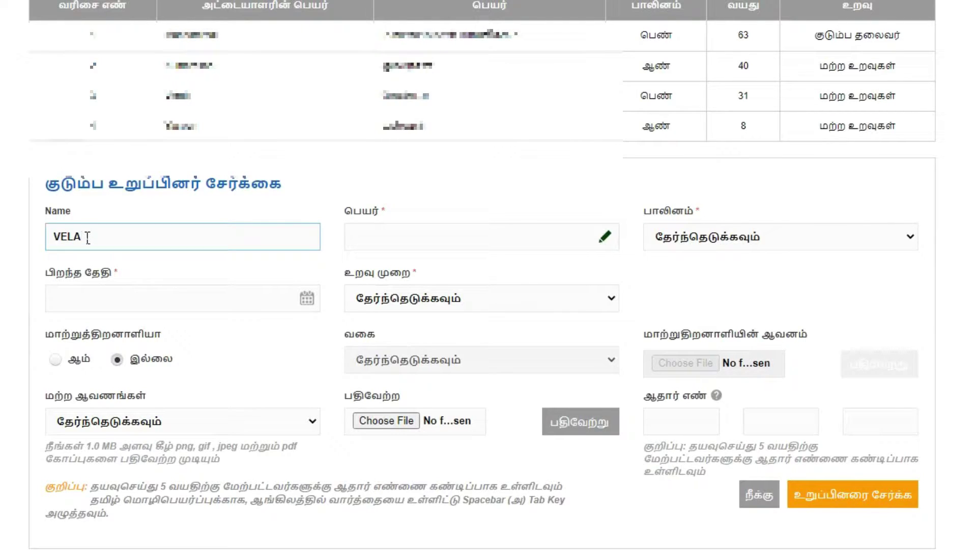
pyautogui.write('VELAZHAGAN')
# Switch Tamil input to the தமிழ் (TYPE-WRITER) layout, select the English name, and open a new tab
pyautogui.click(420, 244)
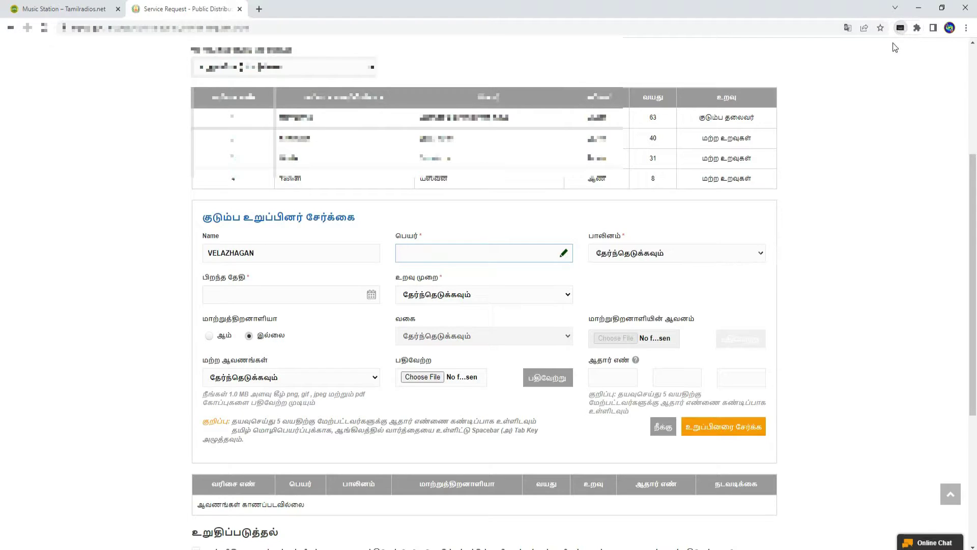
pyautogui.click(900, 28)
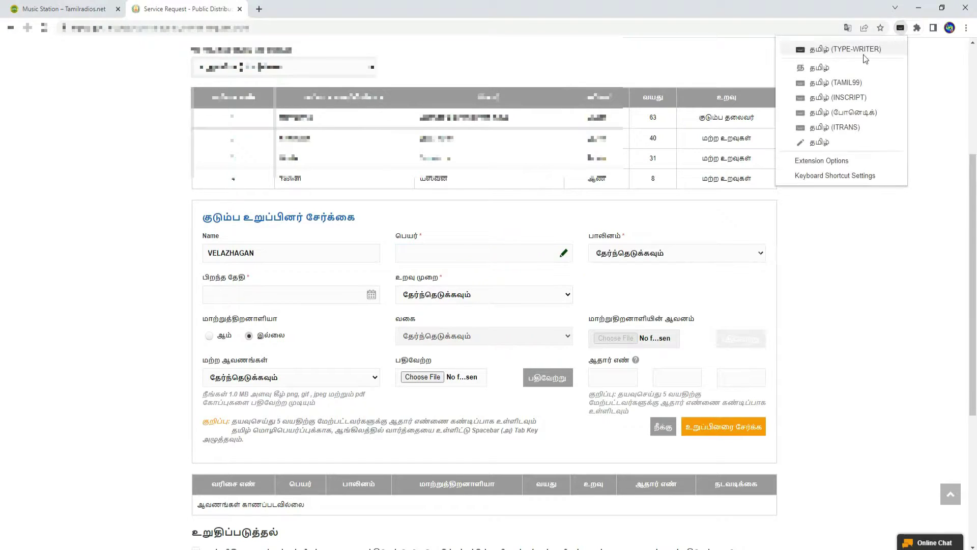
pyautogui.click(825, 50)
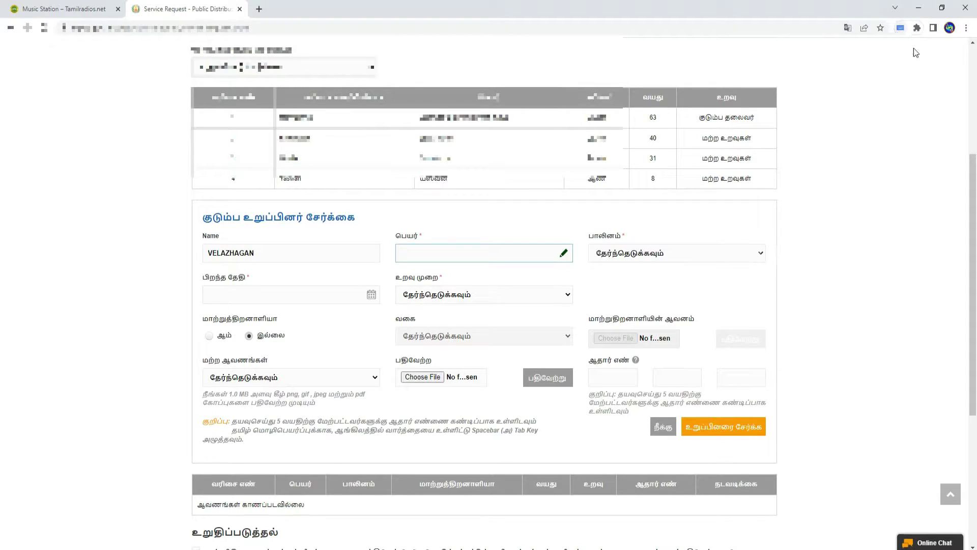
pyautogui.doubleClick(273, 253)
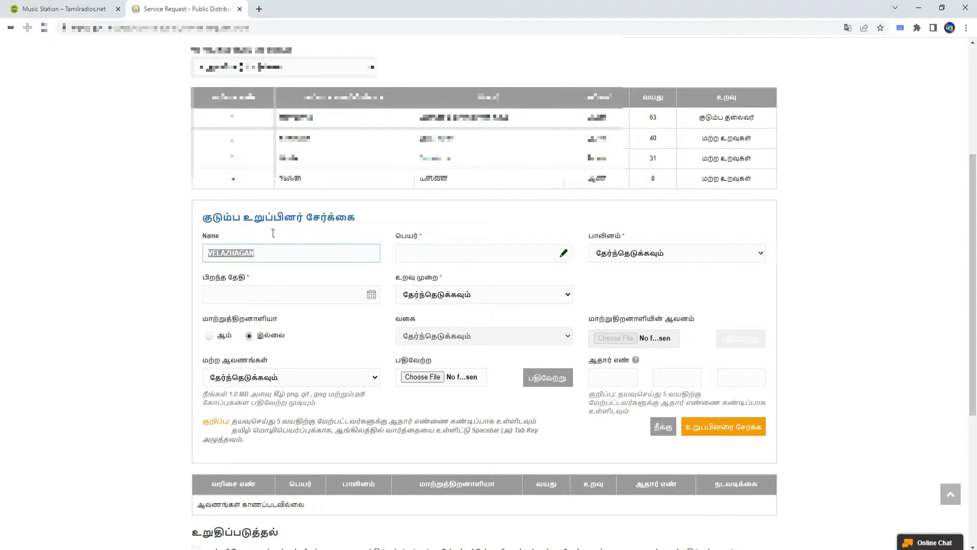
pyautogui.click(259, 9)
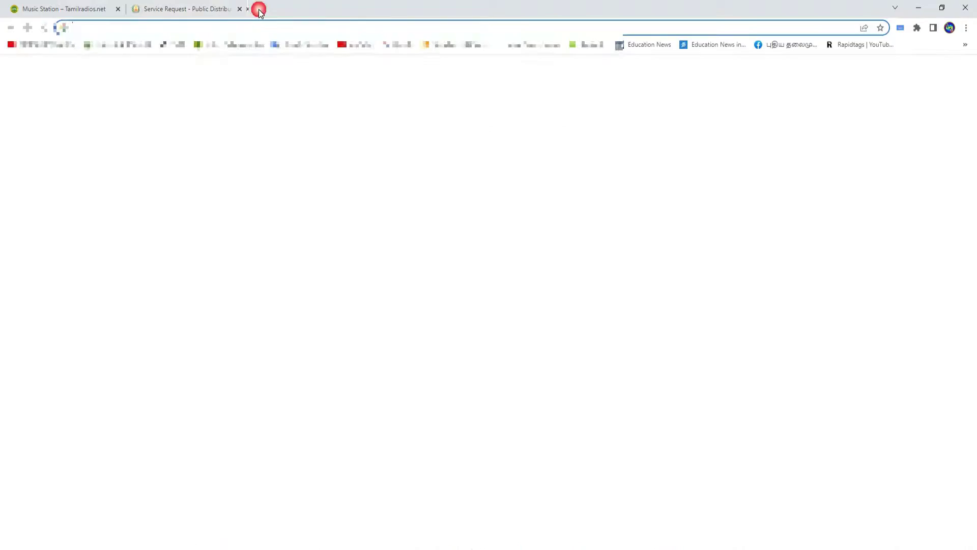
# Copy the Tamil spelling of the member's name from Google Translate and return to the form
pyautogui.click(295, 47)
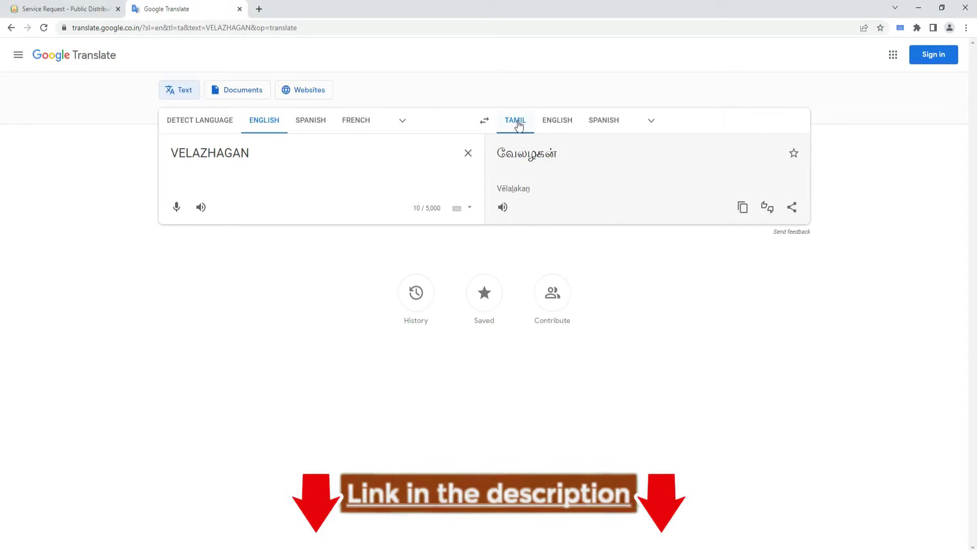
pyautogui.doubleClick(560, 154)
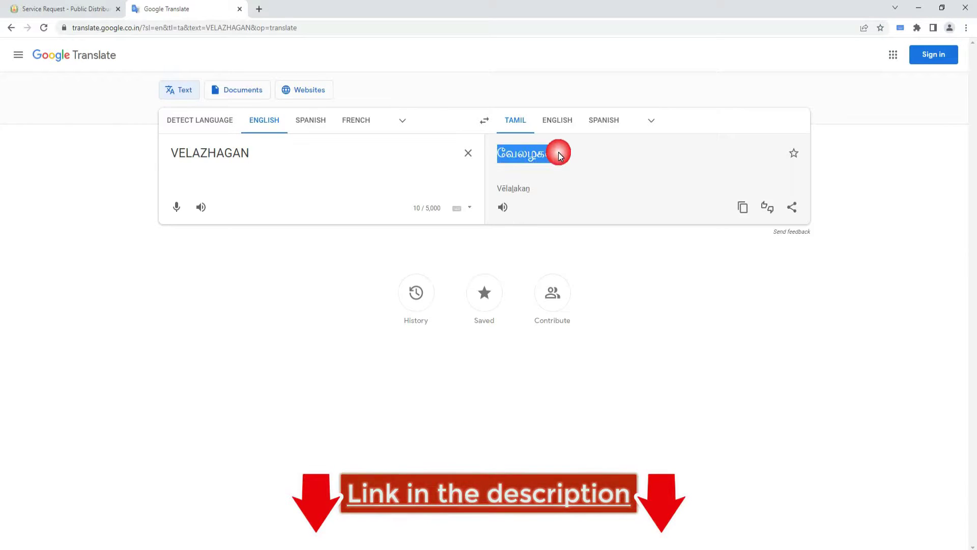
pyautogui.rightClick(549, 156)
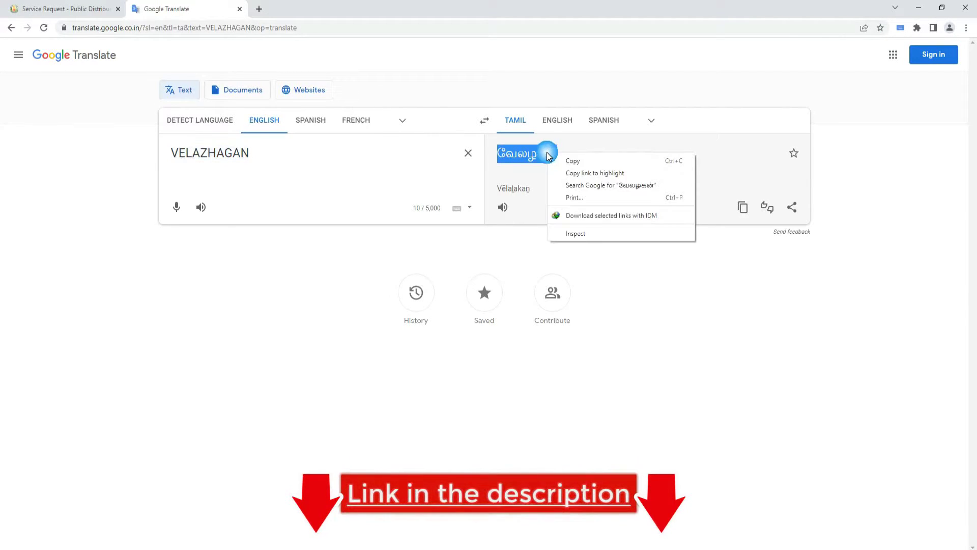
pyautogui.click(581, 161)
pyautogui.click(57, 7)
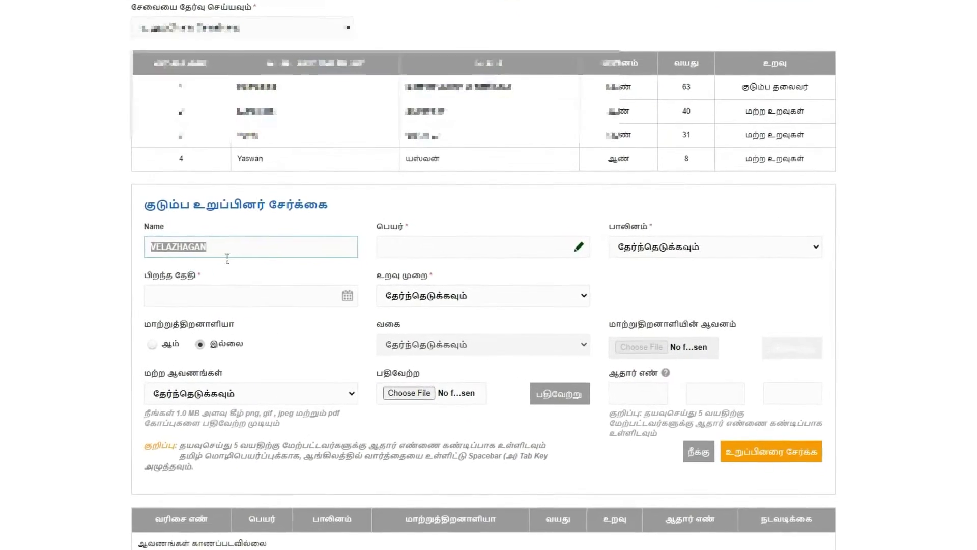
# Paste the copied Tamil spelling into the Tamil name (பெயர்) field
pyautogui.click(402, 250)
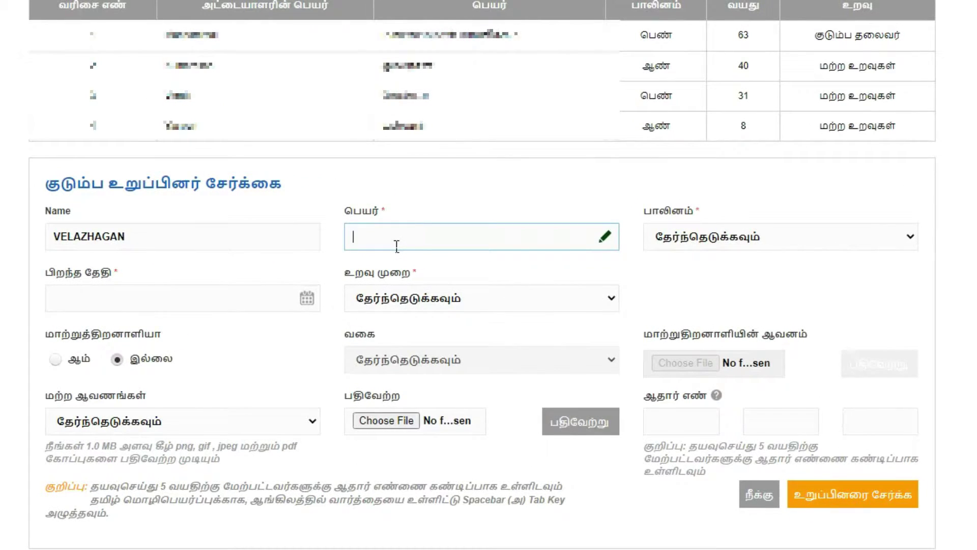
pyautogui.rightClick(389, 239)
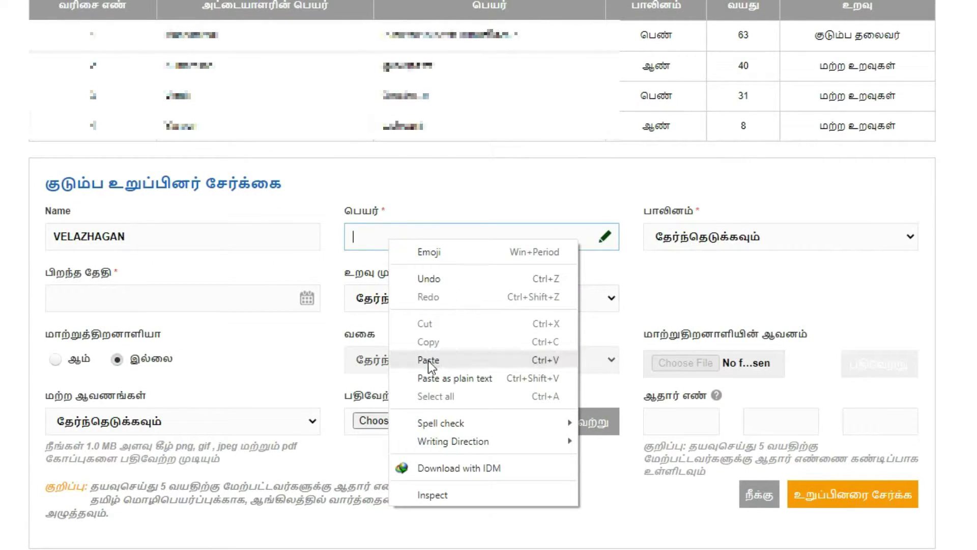
pyautogui.click(429, 360)
pyautogui.click(396, 238)
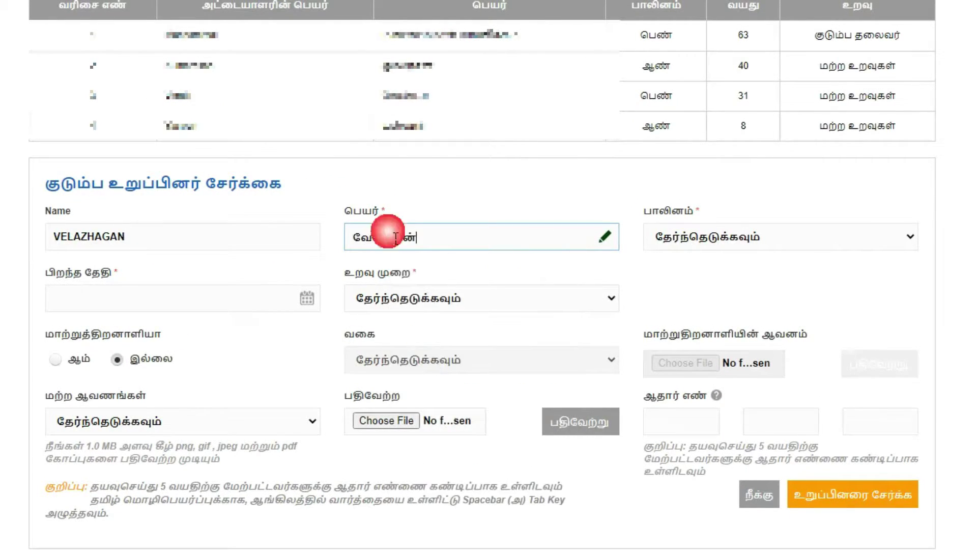
# Browse the ஹ and ஞ combinations on the on-screen Tamil keyboard, then close it
pyautogui.click(604, 236)
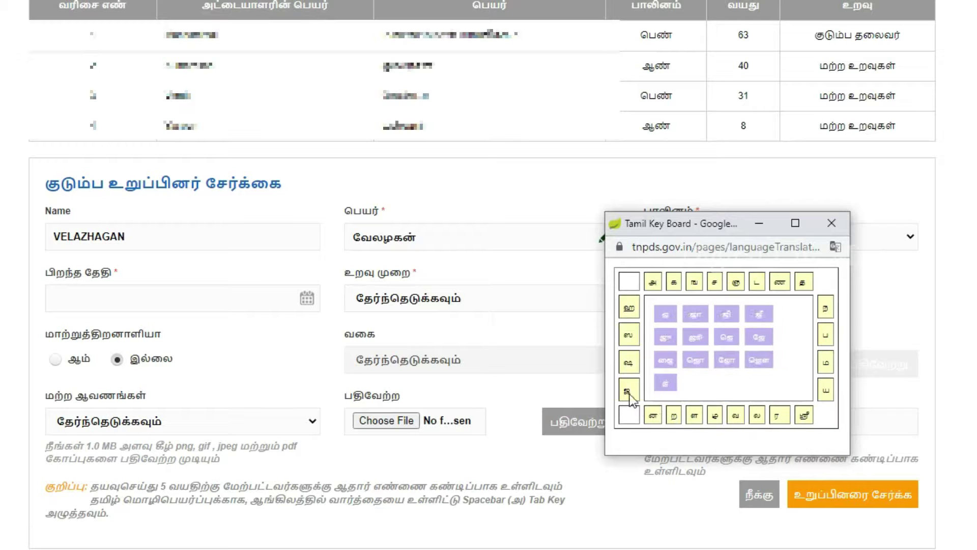
pyautogui.click(629, 308)
pyautogui.click(733, 282)
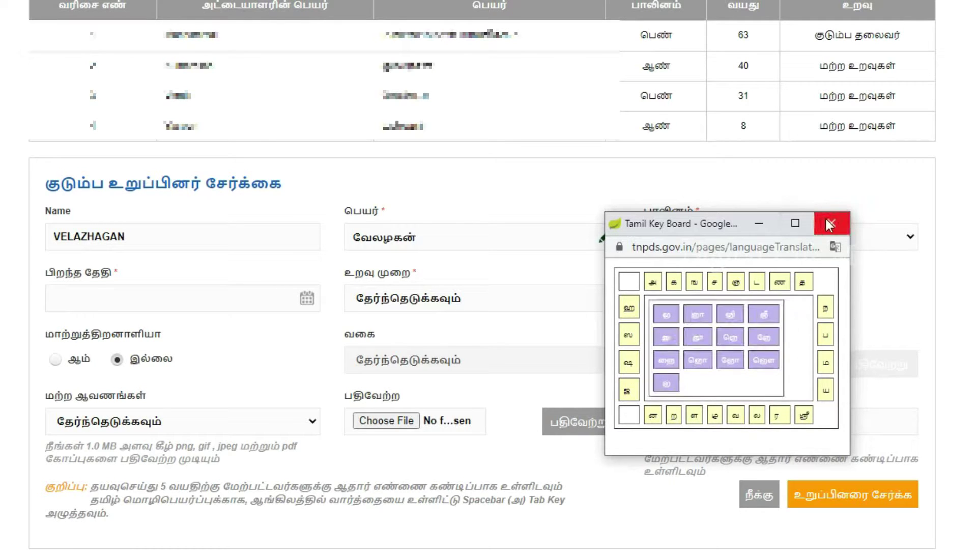
pyautogui.click(832, 223)
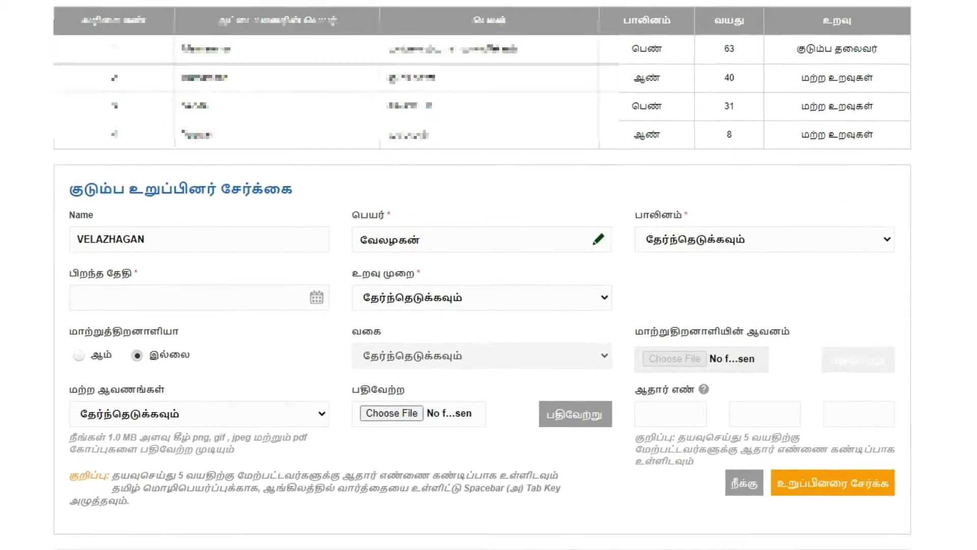
pyautogui.click(976, 0)
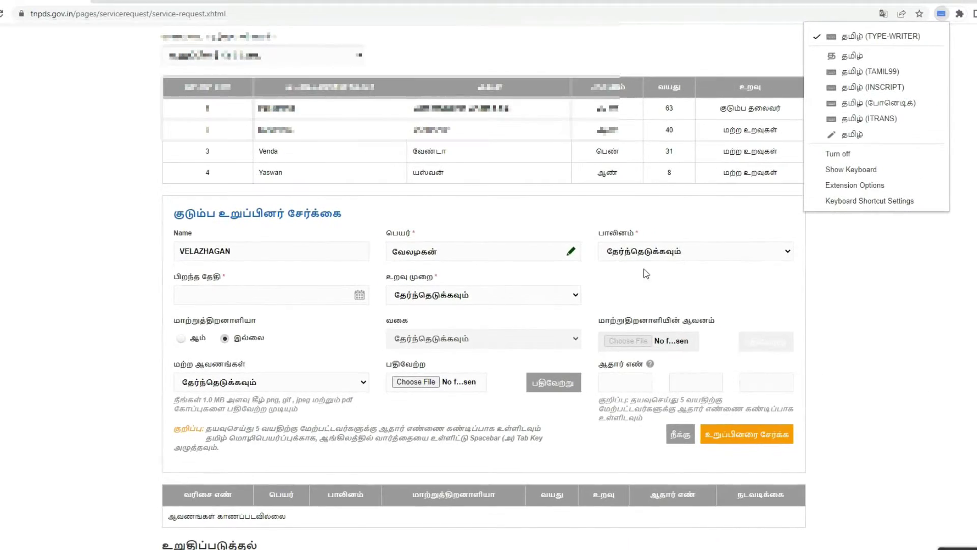
pyautogui.click(681, 265)
# Set the member's gender to ஆண் (male) and date of birth to 25 January 2021
pyautogui.click(661, 252)
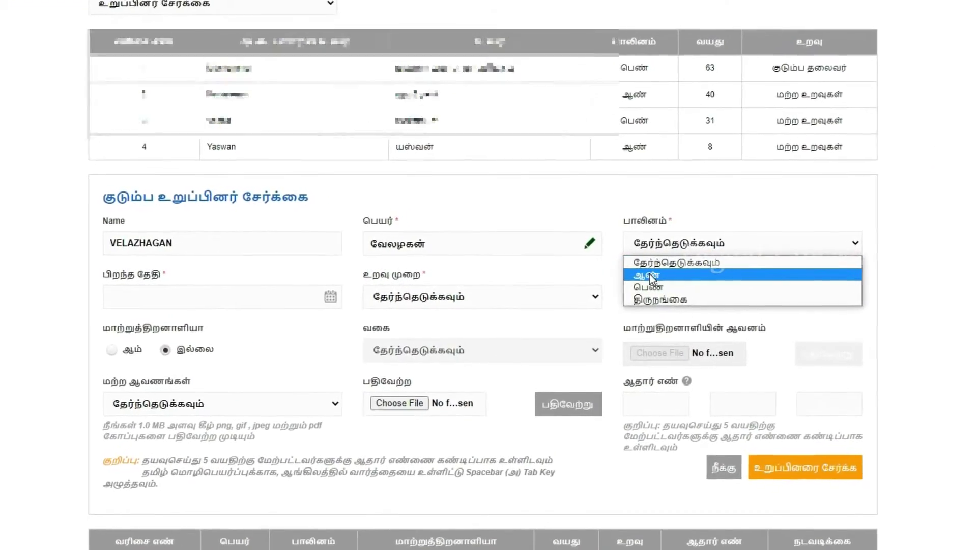
pyautogui.click(638, 274)
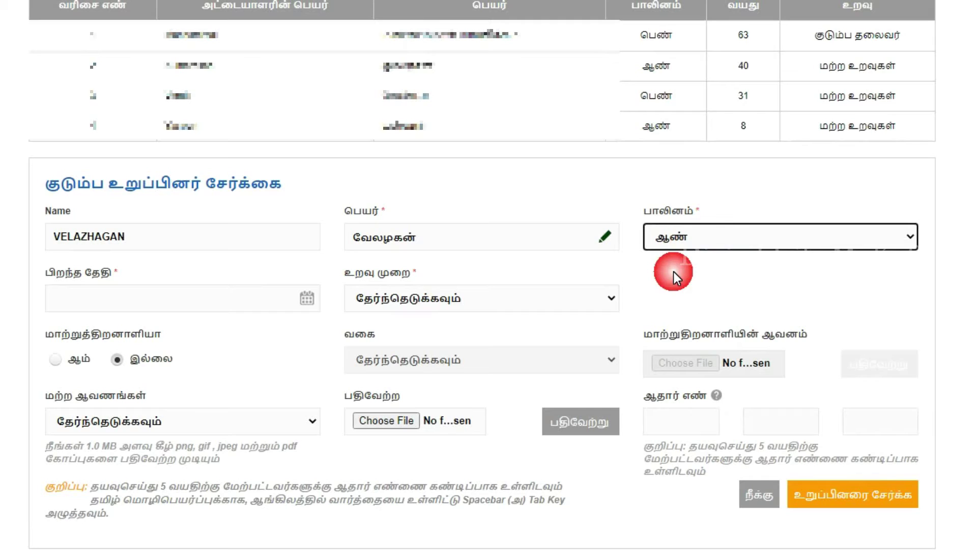
pyautogui.click(151, 298)
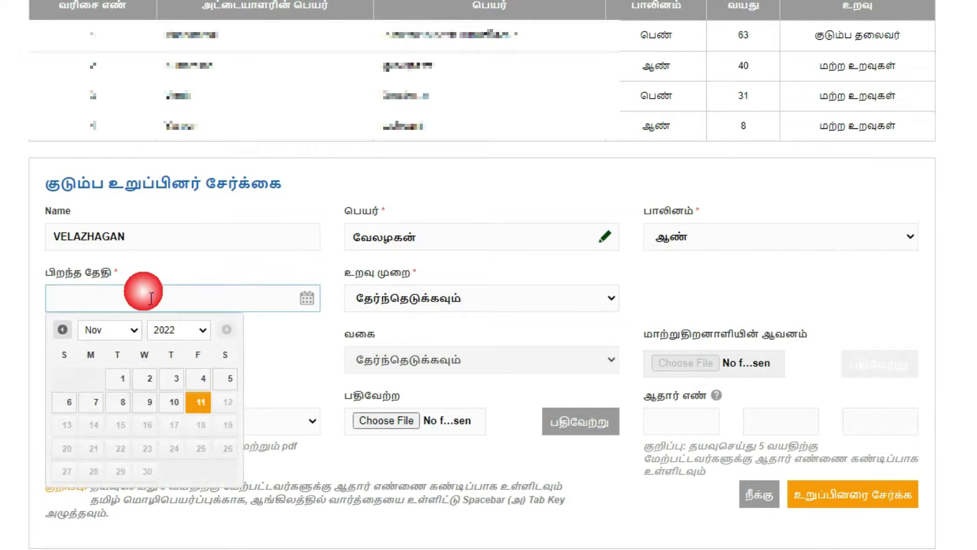
pyautogui.click(152, 331)
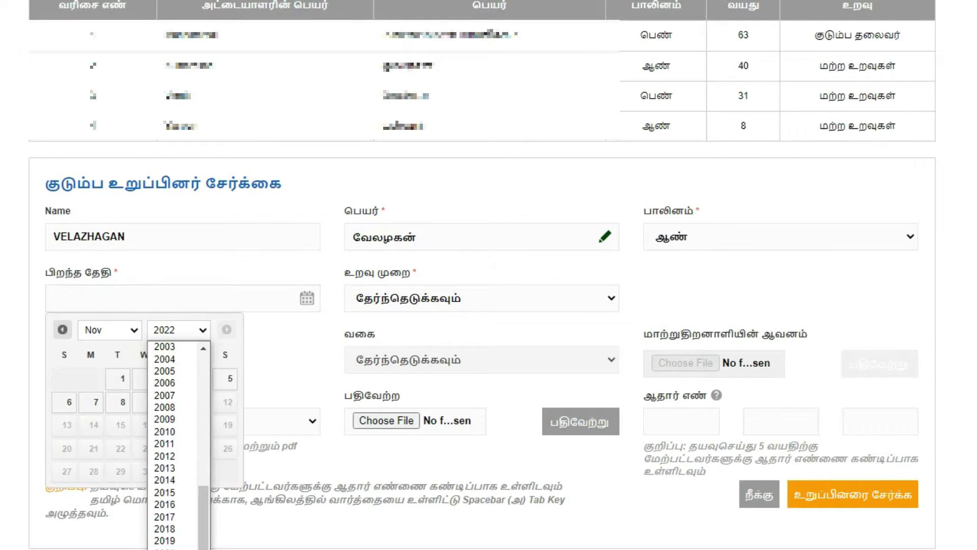
pyautogui.scroll(-4, 168, 508)
pyautogui.click(153, 399)
pyautogui.click(103, 322)
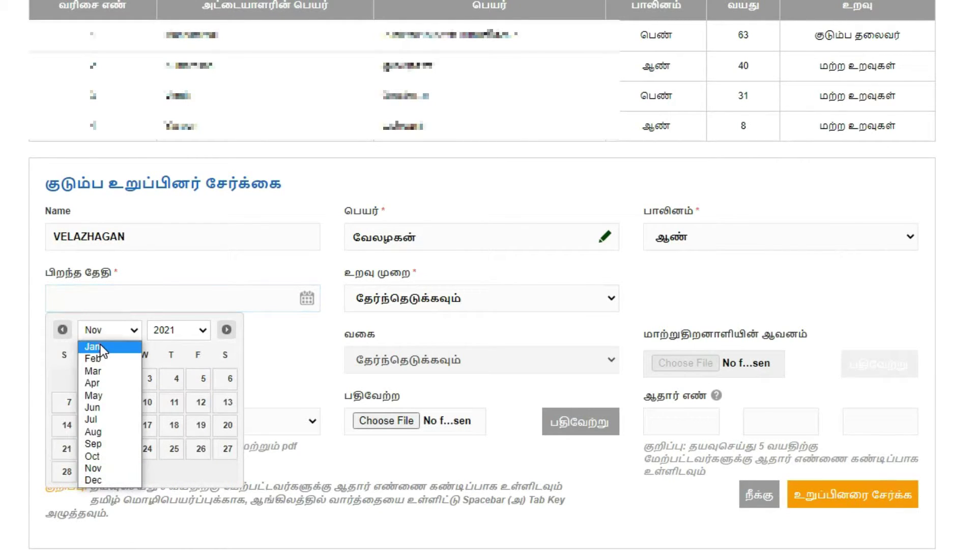
pyautogui.click(97, 345)
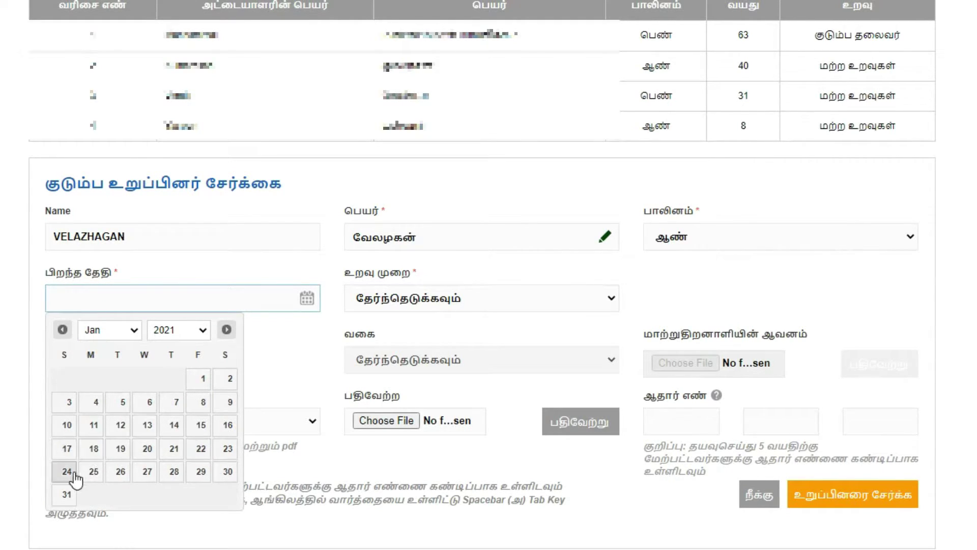
pyautogui.click(94, 471)
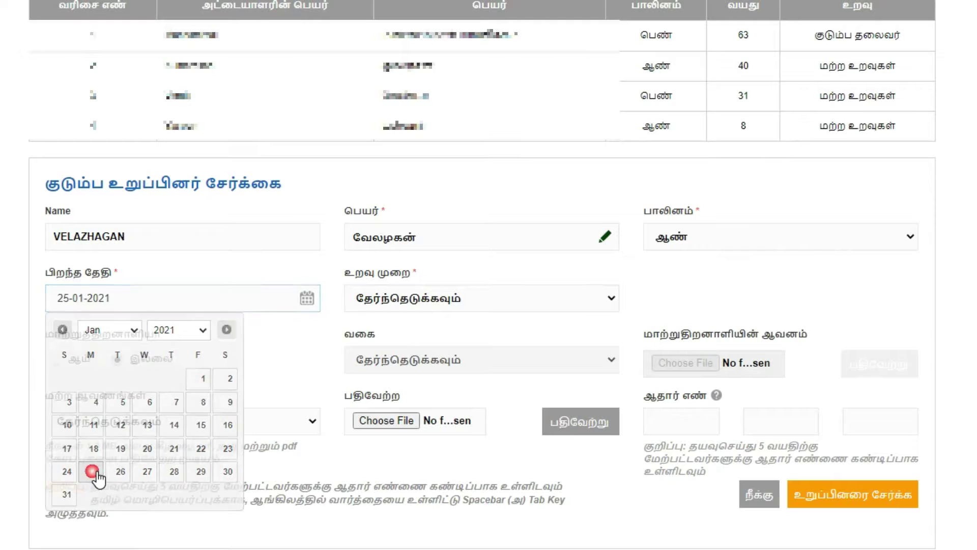
# Set the relationship to Son மகன் and mark the member as not disabled (இல்லை)
pyautogui.click(450, 299)
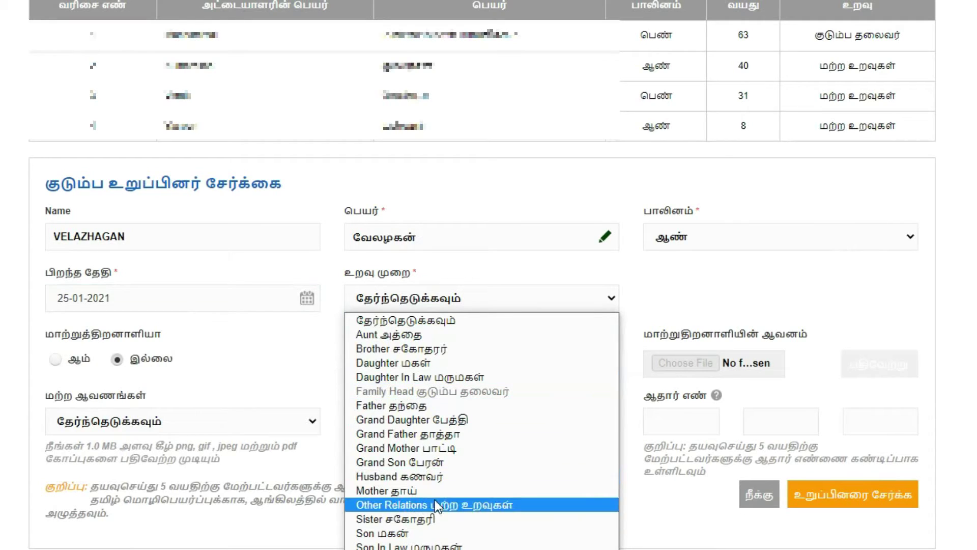
pyautogui.click(376, 533)
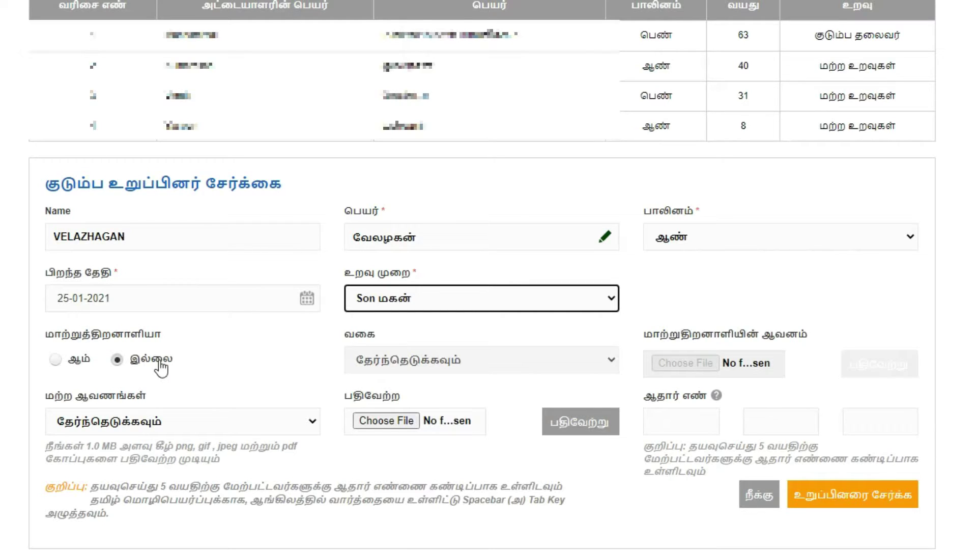
pyautogui.click(117, 359)
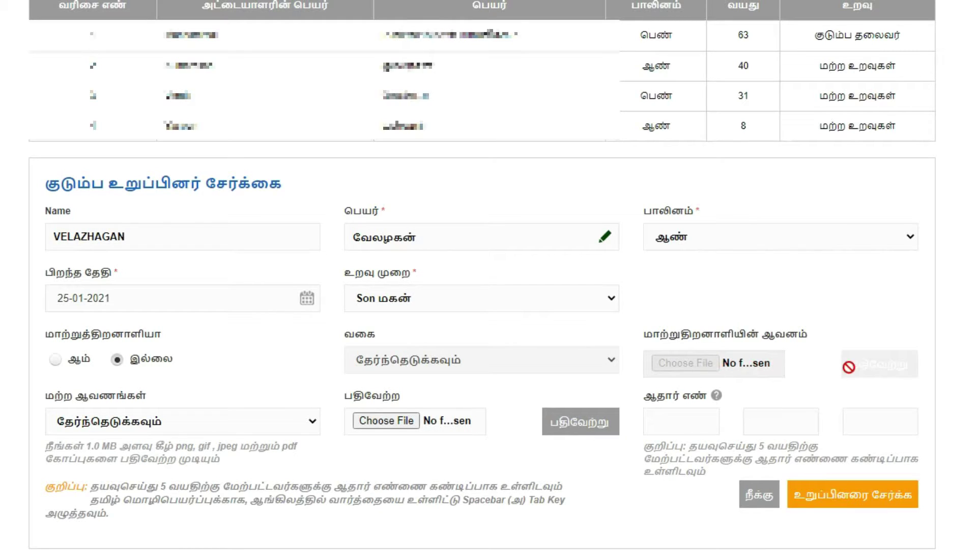
# Choose ஆதார் அட்டை as the document type and upload the Aadhaar JPG image
pyautogui.click(122, 422)
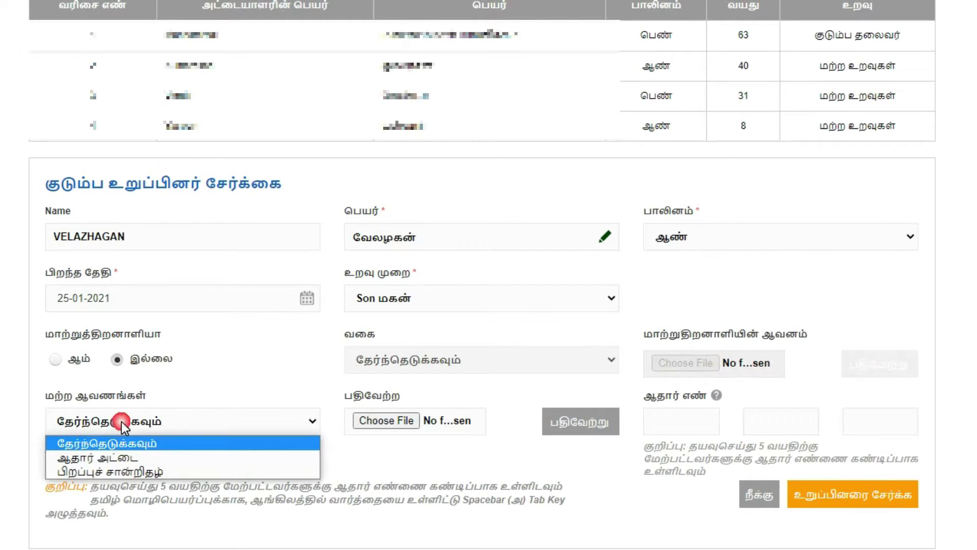
pyautogui.click(98, 459)
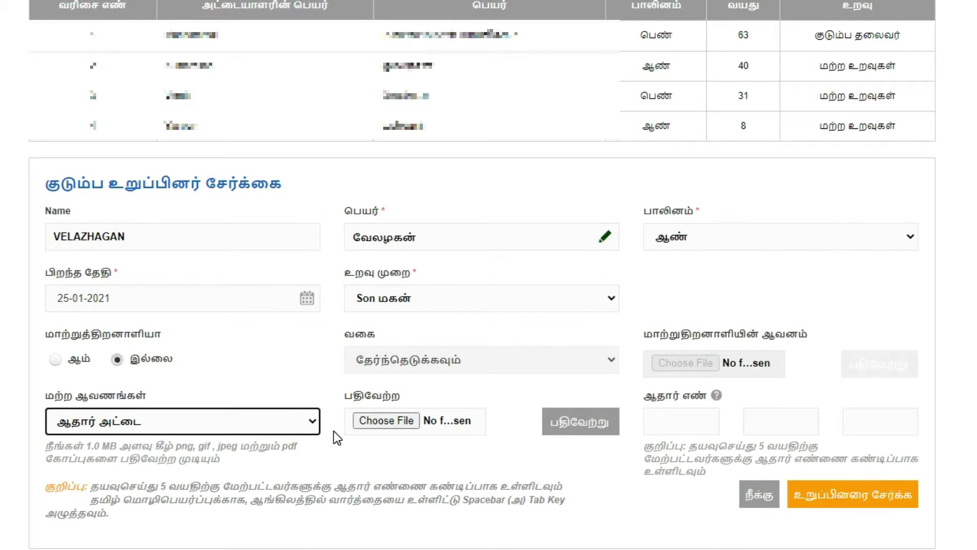
pyautogui.click(381, 420)
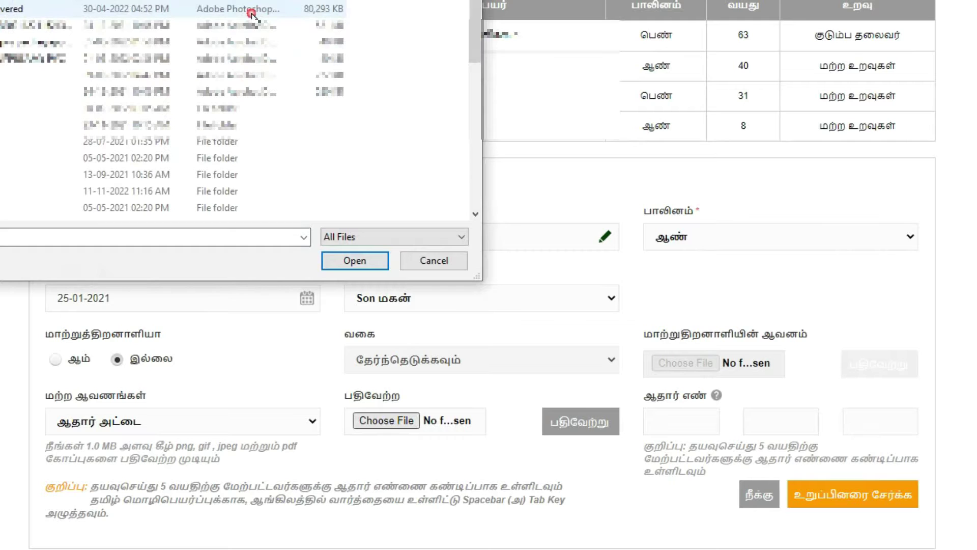
pyautogui.scroll(-5, 204, 76)
pyautogui.scroll(-3, 203, 112)
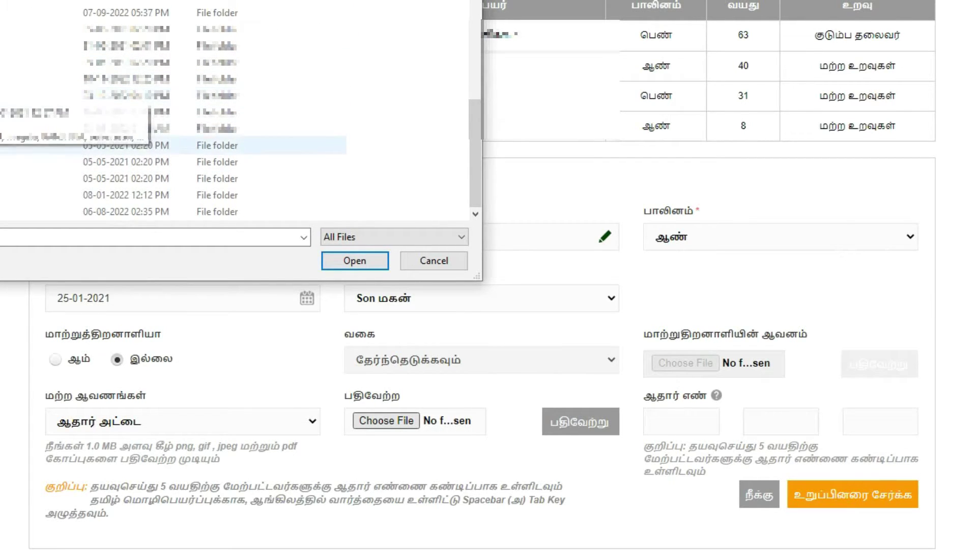
pyautogui.scroll(3, 173, 120)
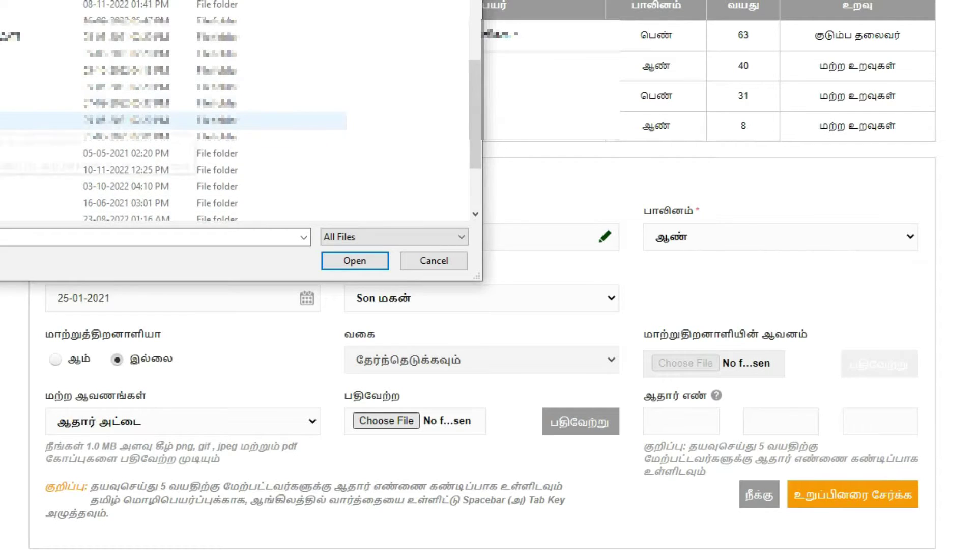
pyautogui.click(340, 261)
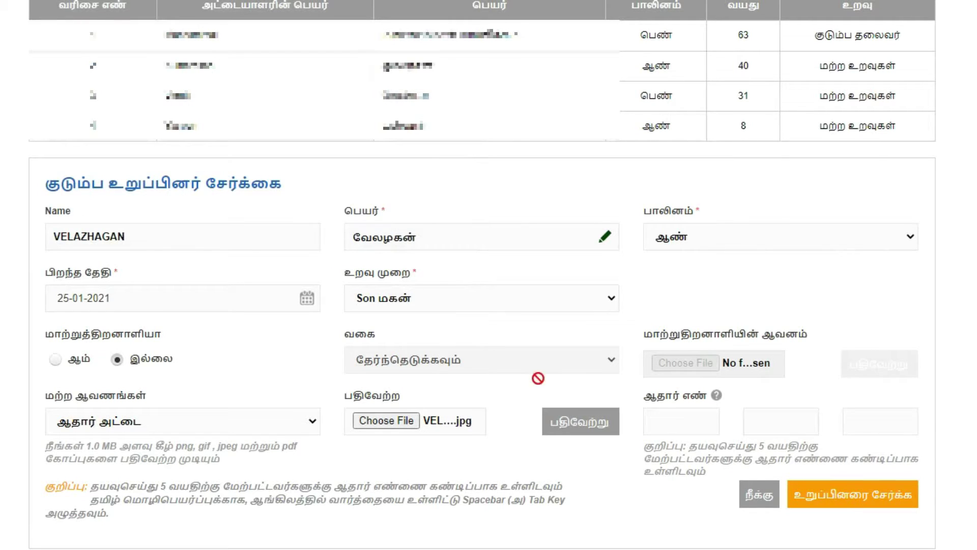
pyautogui.click(586, 430)
pyautogui.scroll(6, 336, 304)
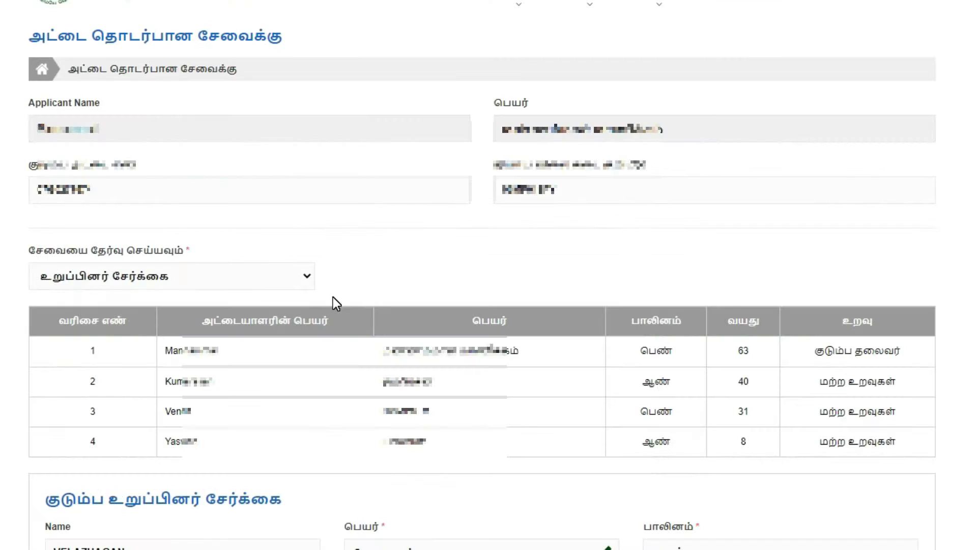
pyautogui.scroll(-6, 335, 303)
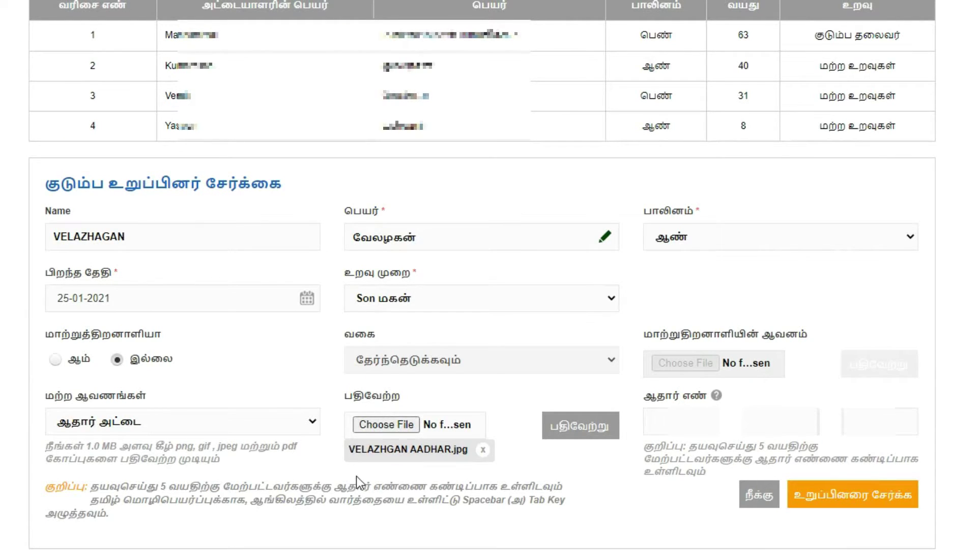
# Enter the son's Aadhaar number across the ஆதார் எண் boxes
pyautogui.click(664, 428)
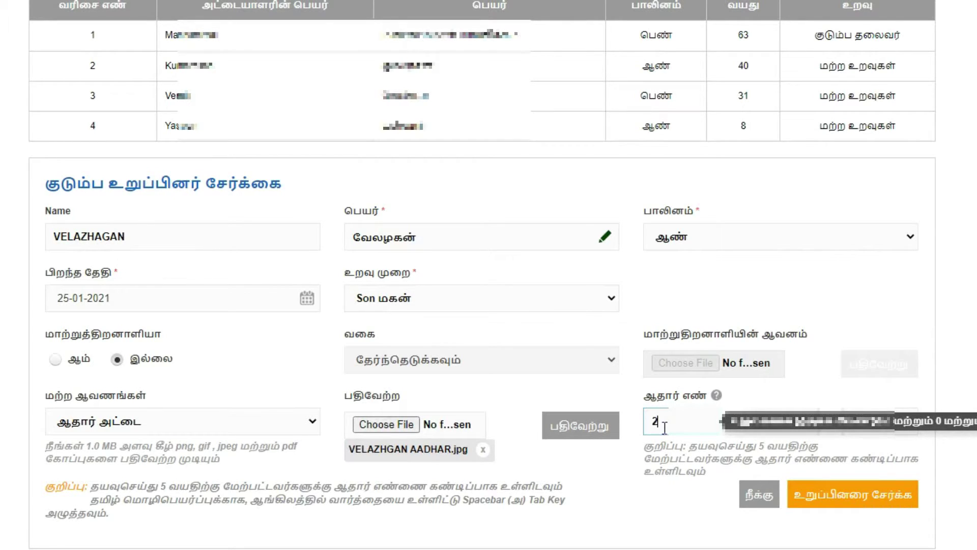
pyautogui.click(776, 429)
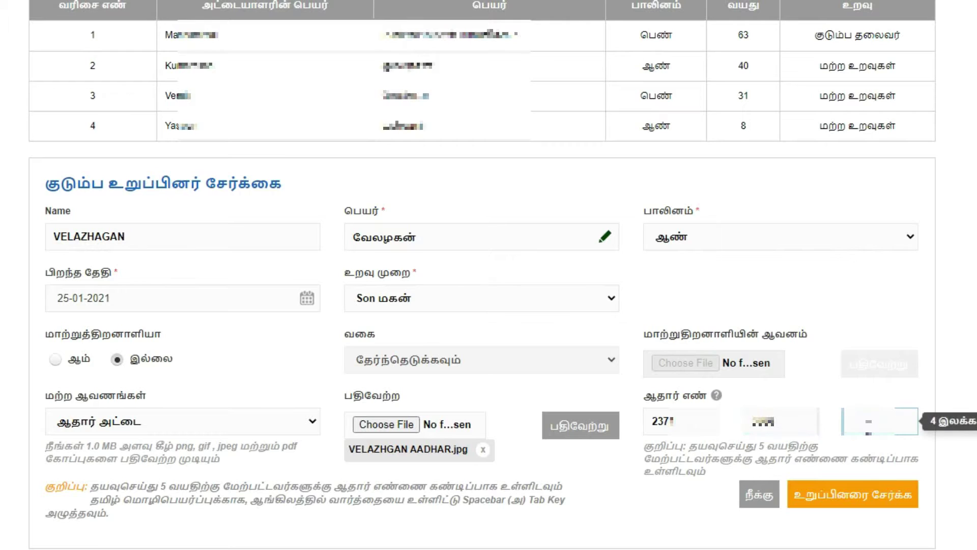
pyautogui.click(122, 507)
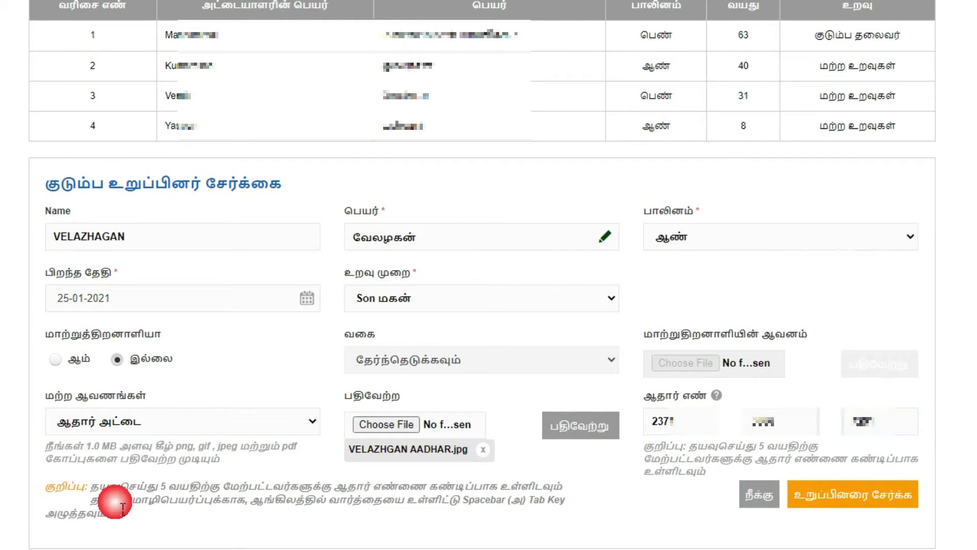
# Add the son to the new members list with the orange உறுப்பினரை சேர்க்க button
pyautogui.tripleClick(99, 493)
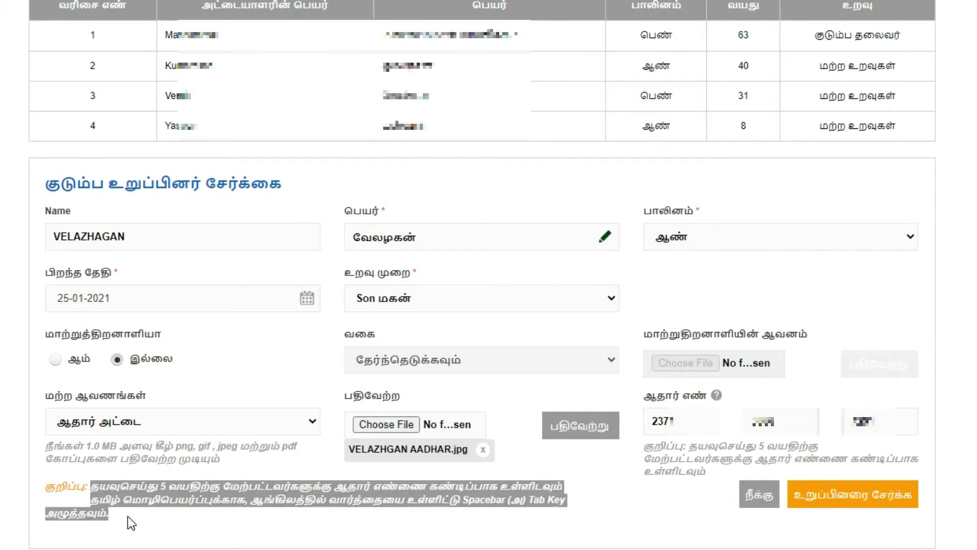
pyautogui.click(705, 501)
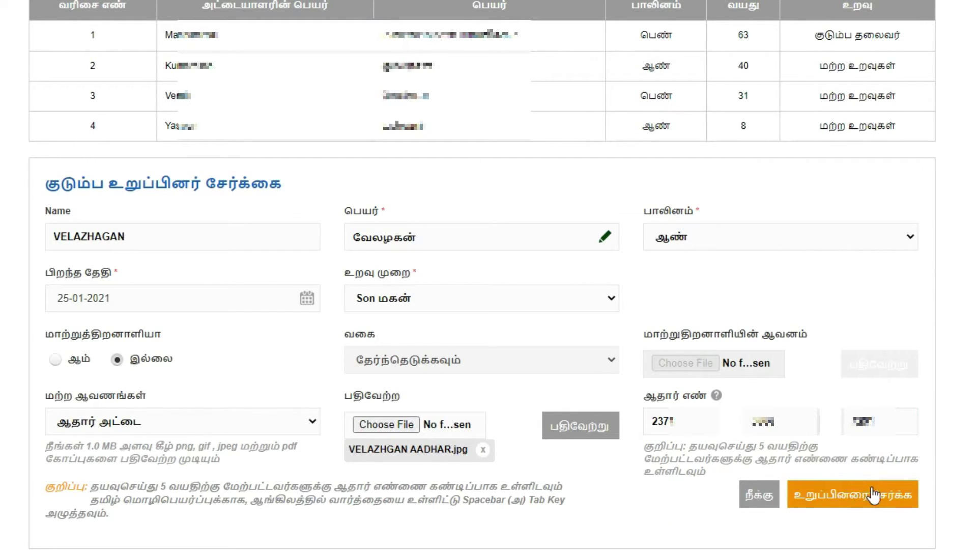
pyautogui.click(854, 493)
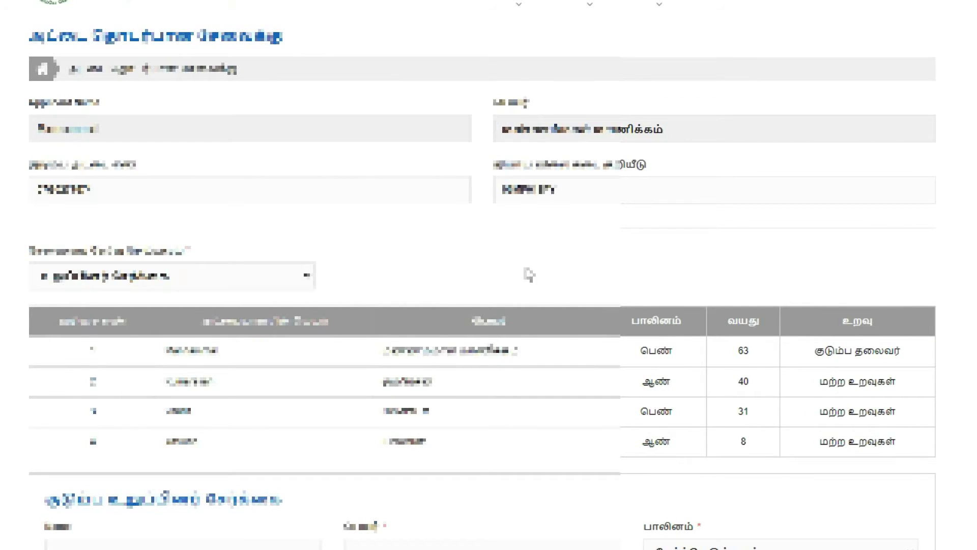
# Tick the உறுதிப்படுத்தல் declaration checkbox and submit the request with பதிவு செய்ய
pyautogui.scroll(-8, 539, 341)
pyautogui.scroll(-3, 540, 344)
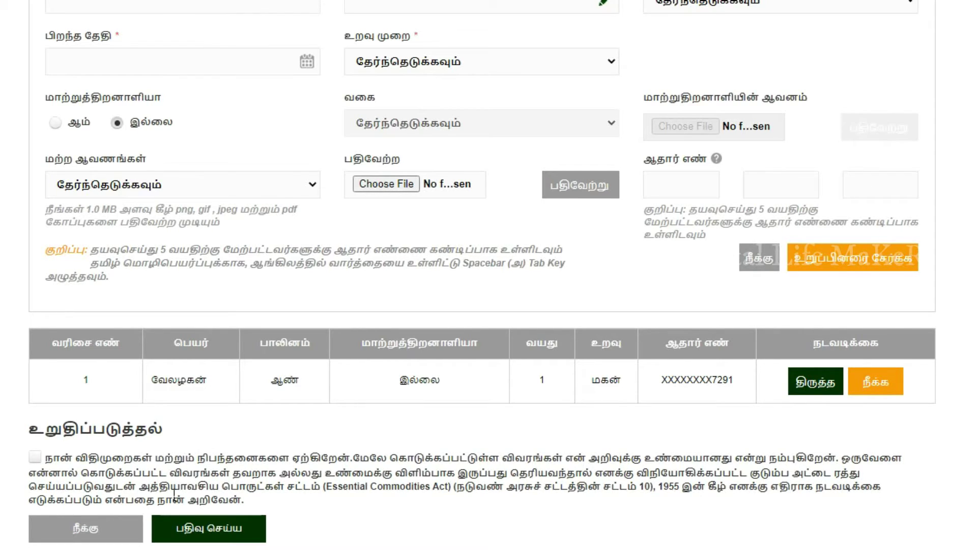
pyautogui.moveTo(20, 428); pyautogui.dragTo(166, 430)
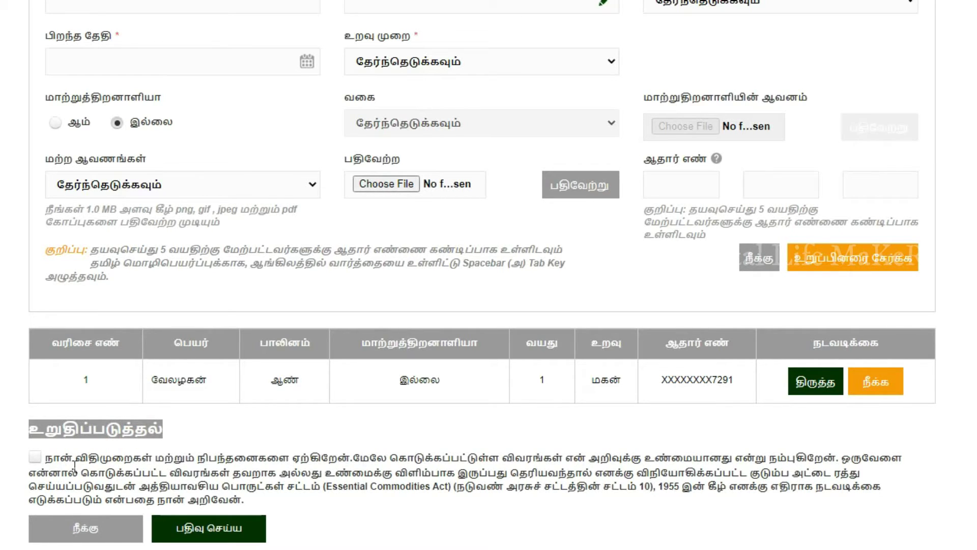
pyautogui.click(34, 456)
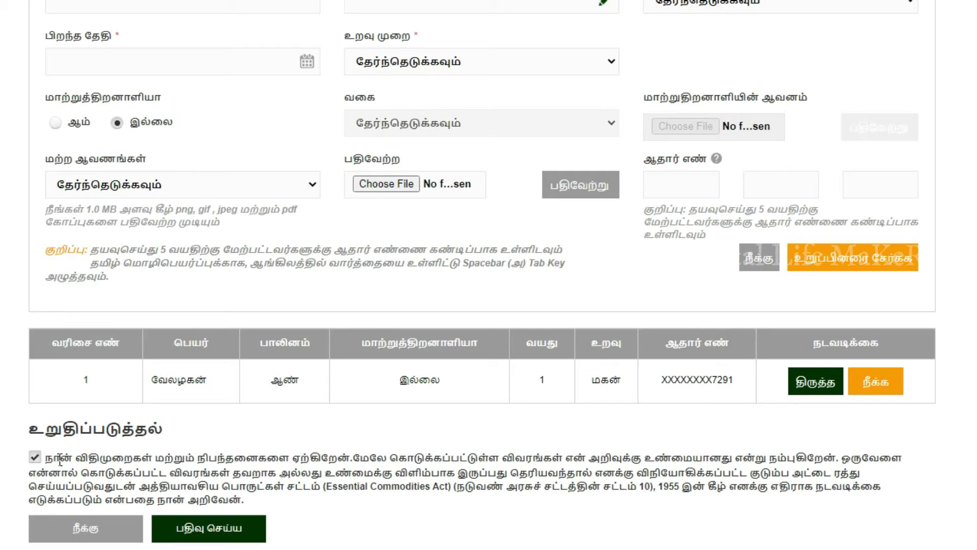
pyautogui.click(209, 529)
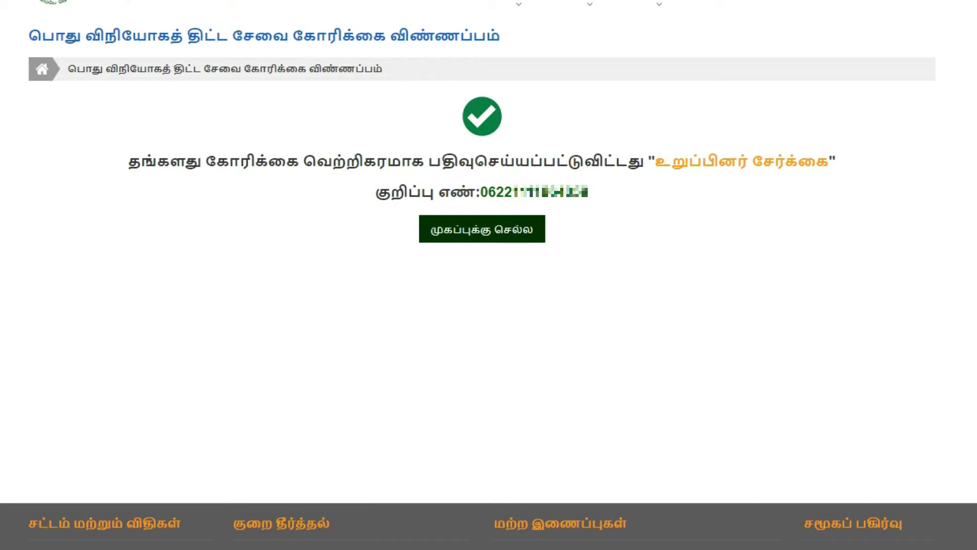
# Copy the reference number from the success message and go home via முகப்புக்கு செல்ல
pyautogui.moveTo(126, 166); pyautogui.dragTo(813, 196)
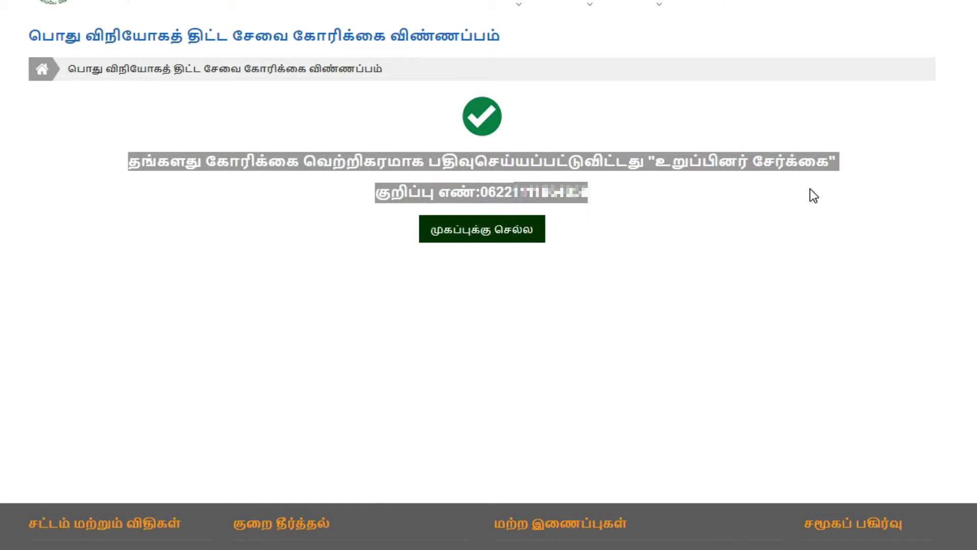
pyautogui.click(649, 217)
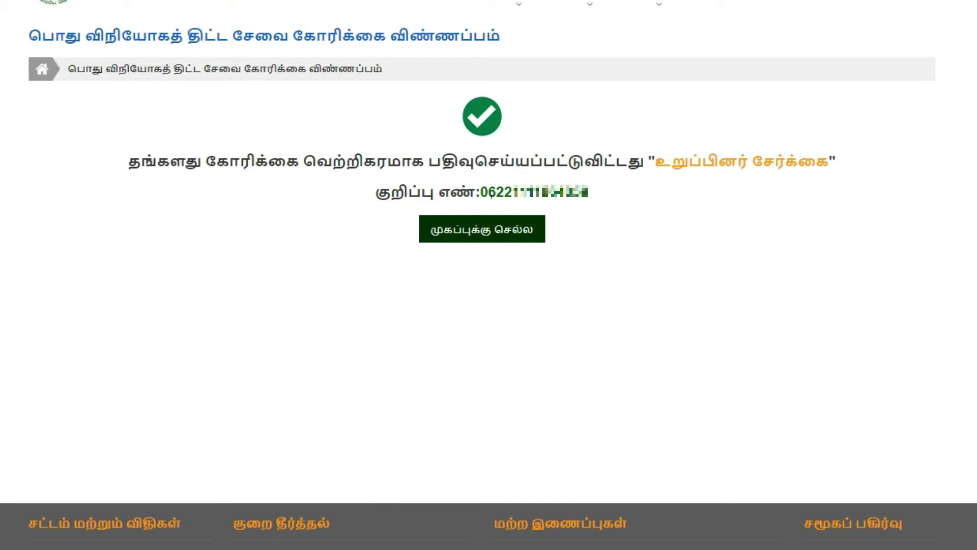
pyautogui.moveTo(480, 192); pyautogui.dragTo(580, 191)
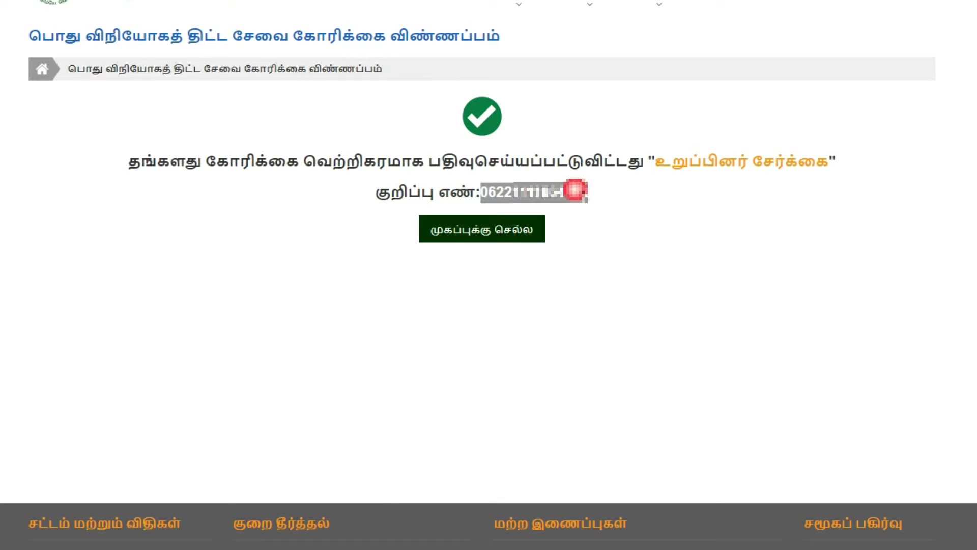
pyautogui.rightClick(568, 192)
pyautogui.click(586, 203)
pyautogui.click(471, 234)
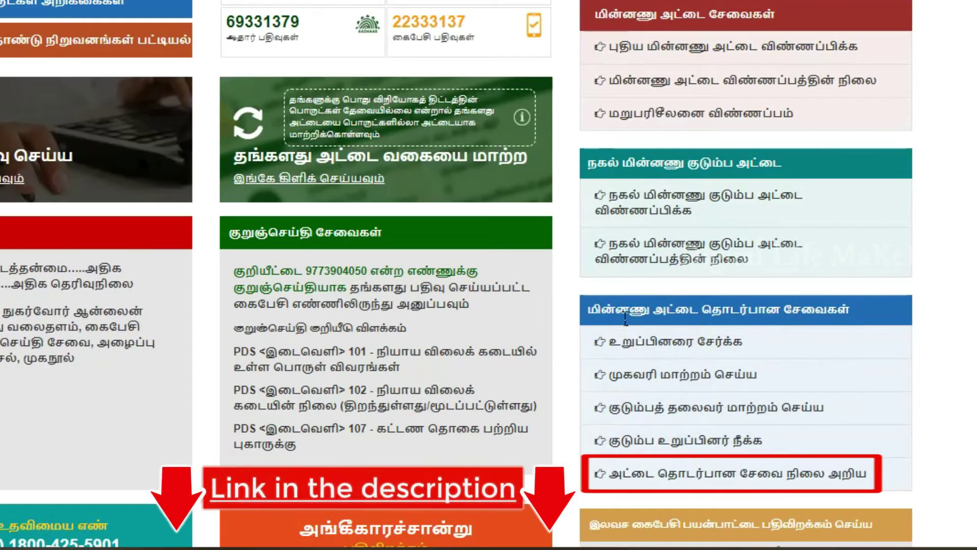
# Paste the copied reference number on the card service status page to show stage 2 of 4, awaiting document verification
pyautogui.click(692, 474)
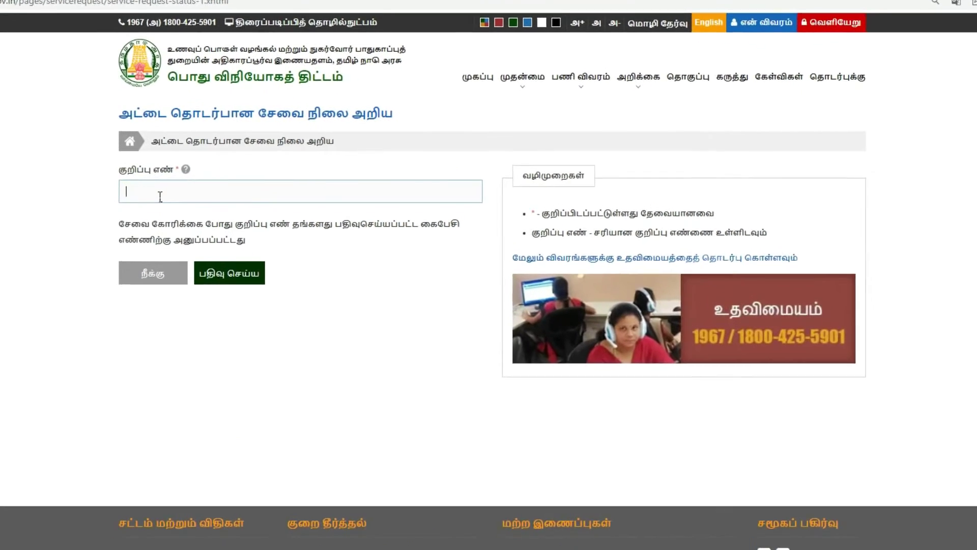
pyautogui.click(218, 181)
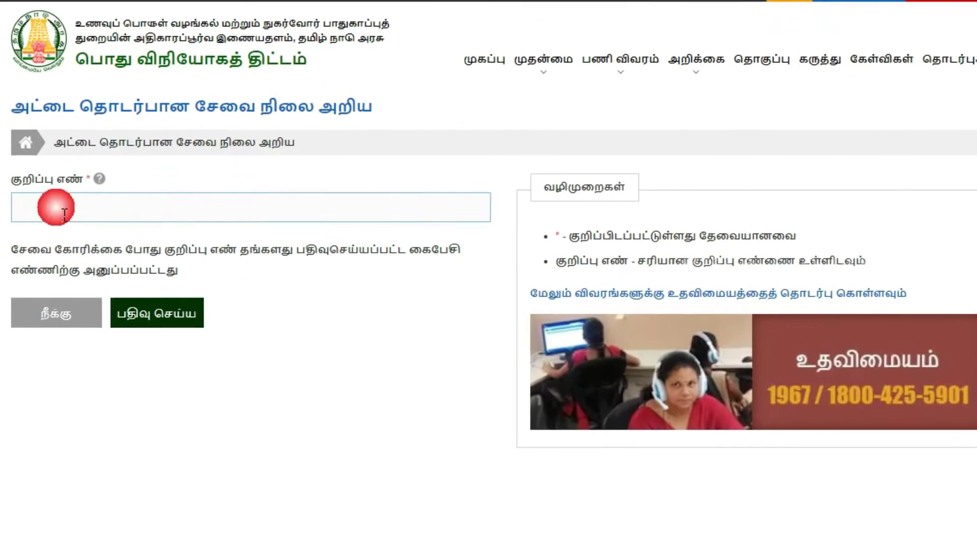
pyautogui.rightClick(59, 213)
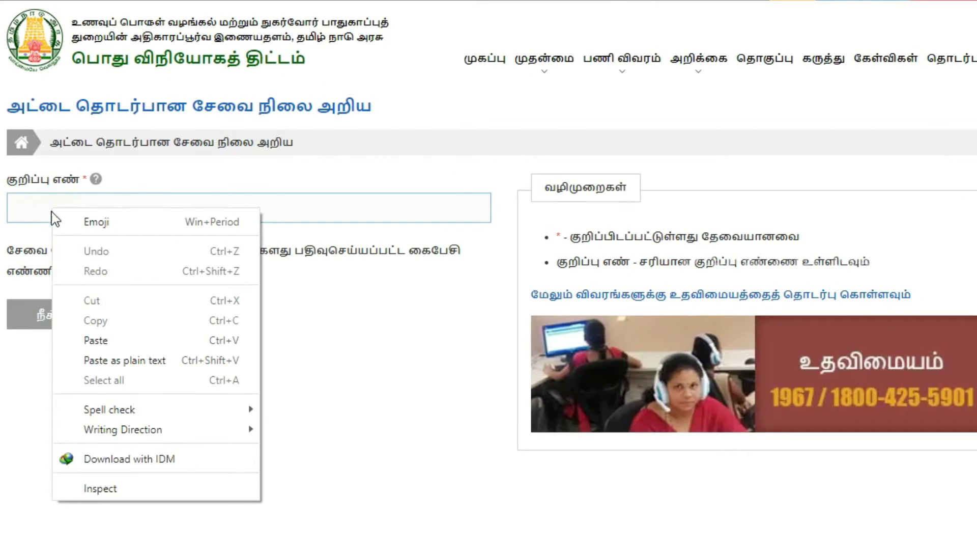
pyautogui.click(102, 340)
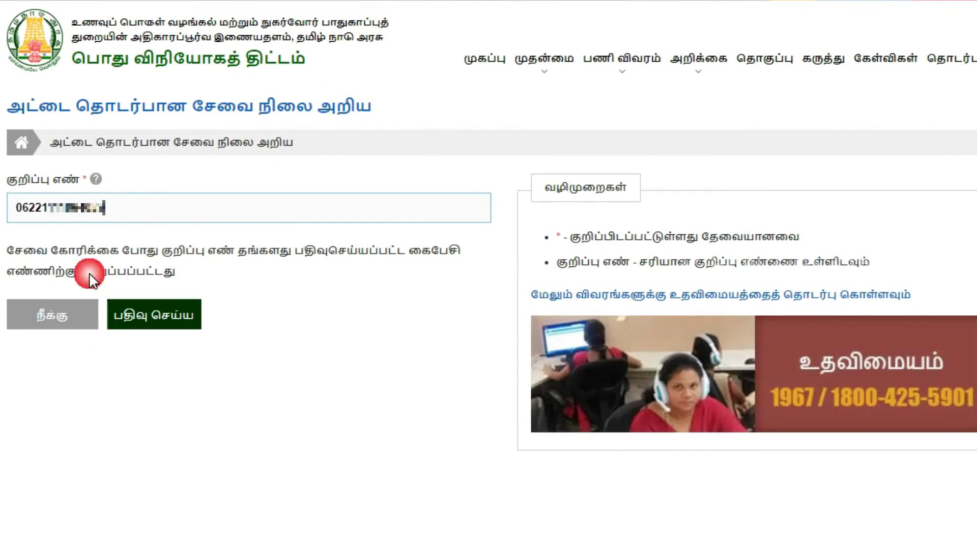
pyautogui.click(146, 323)
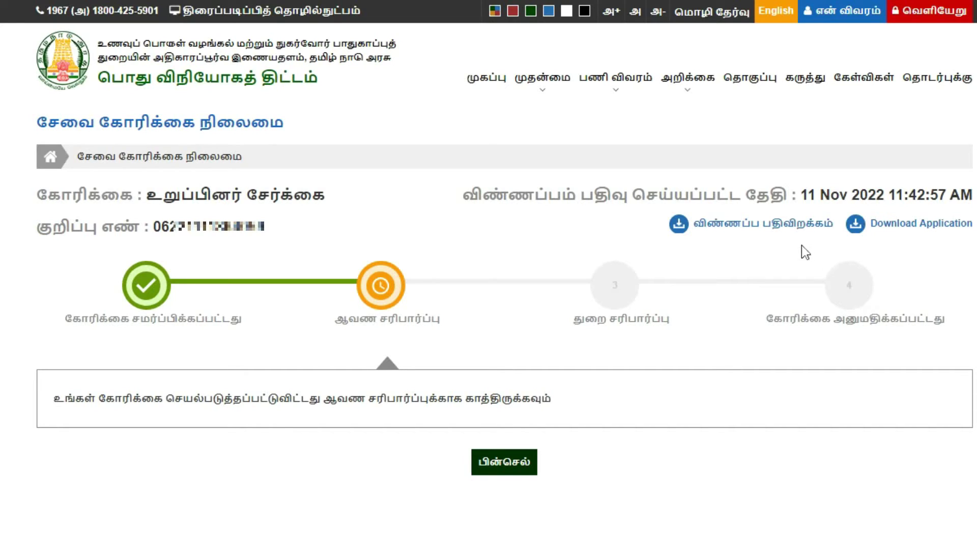
# Download the application as ADD_MEMBER.pdf (89.94 KB) to Downloads\Documents via IDM and open it
pyautogui.click(780, 224)
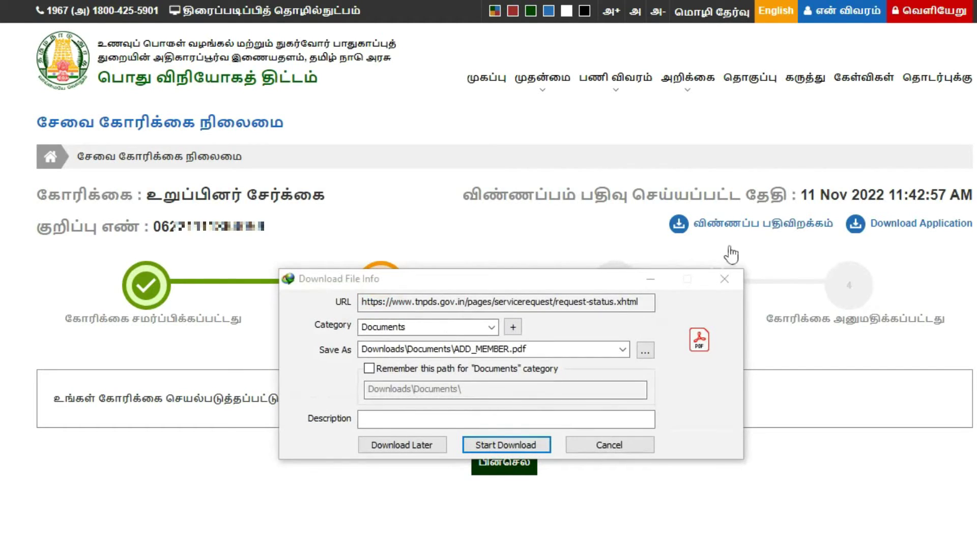
pyautogui.click(487, 445)
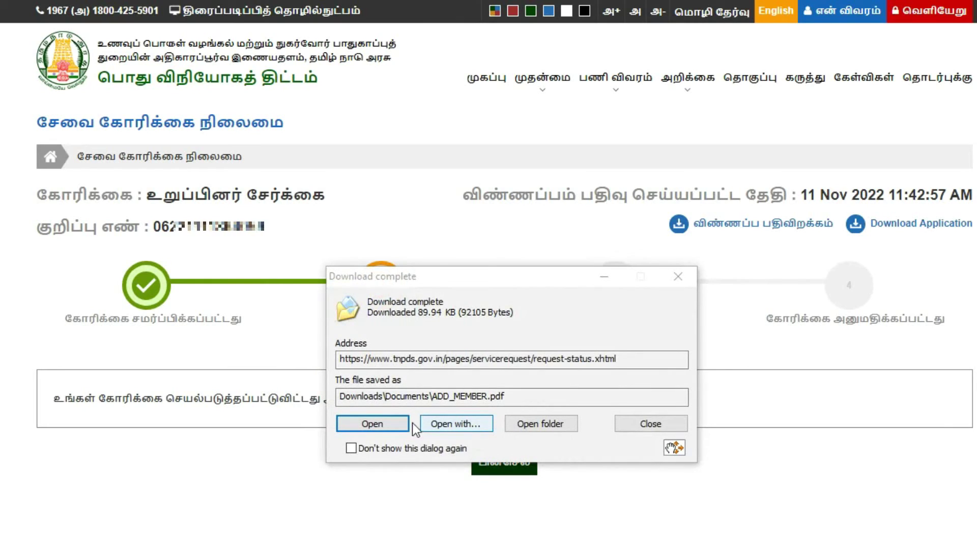
pyautogui.click(377, 427)
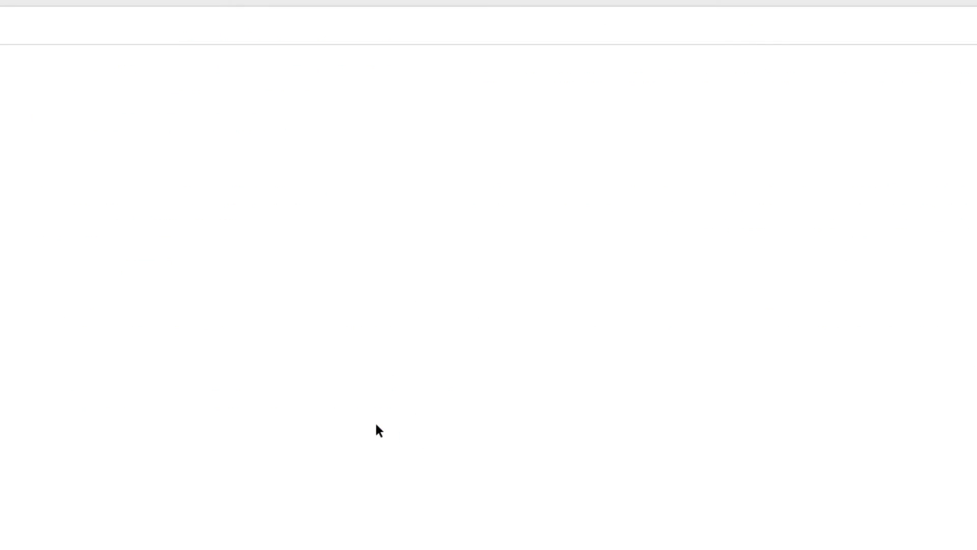